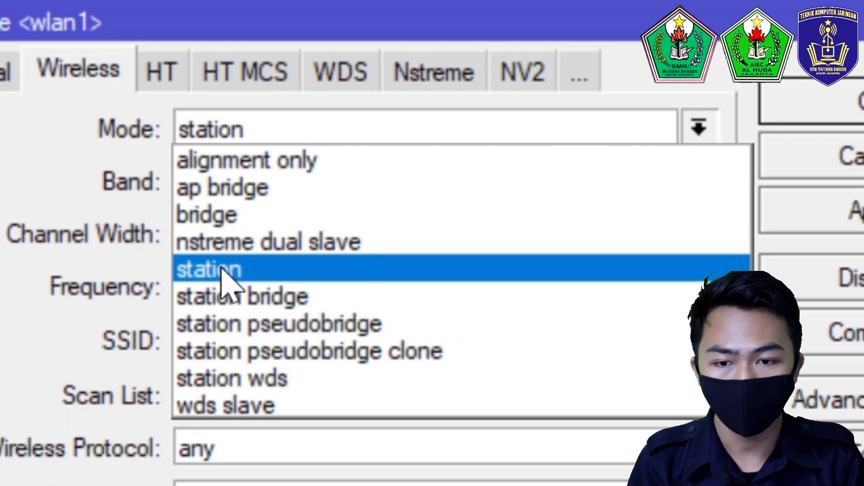
Step: Set the wlan1 interface to station mode and connect it to the scanned Lab TKJ New network, applying the settings
left_click(205, 281)
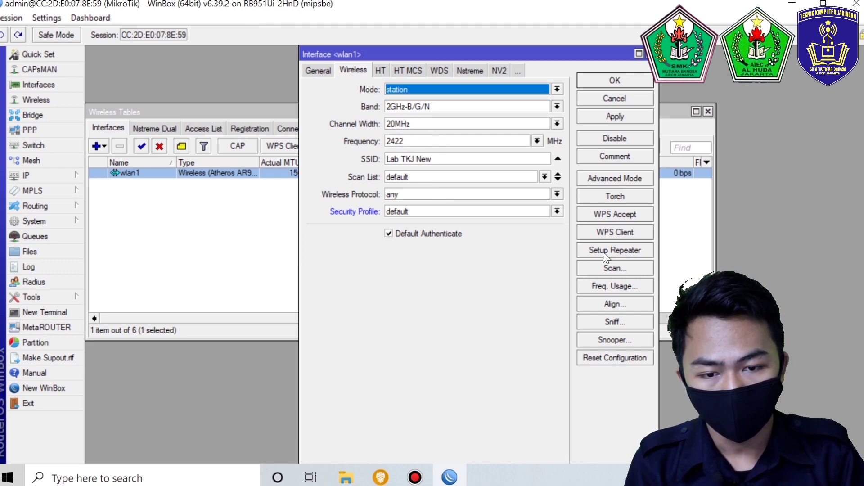
left_click(613, 269)
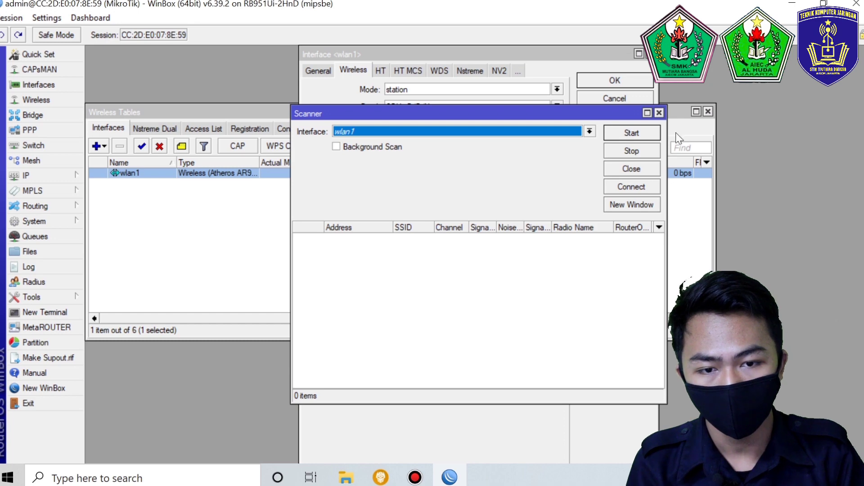
left_click(630, 133)
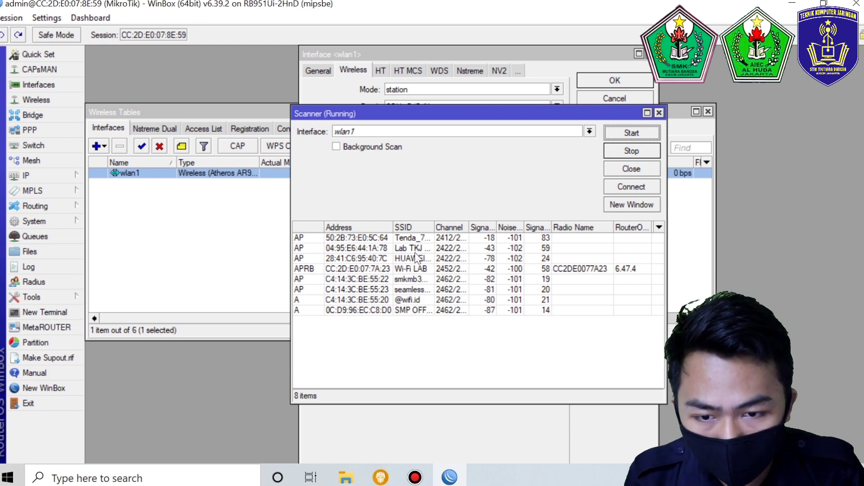
left_click(415, 248)
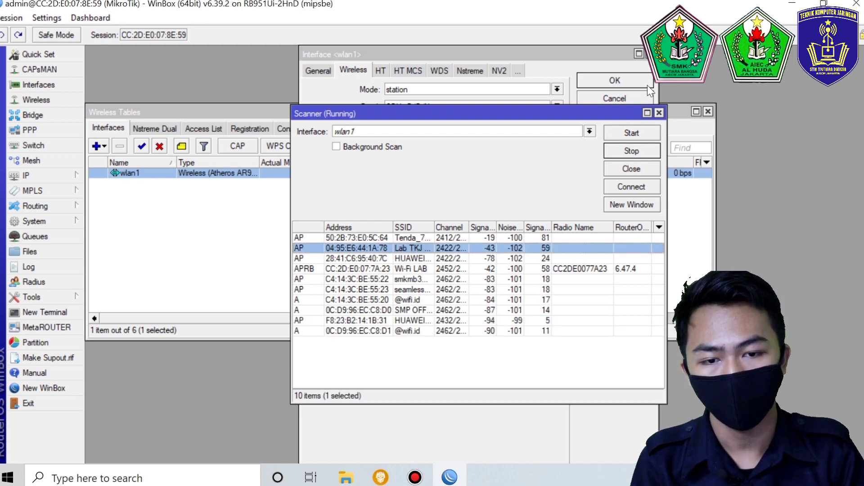
left_click(628, 187)
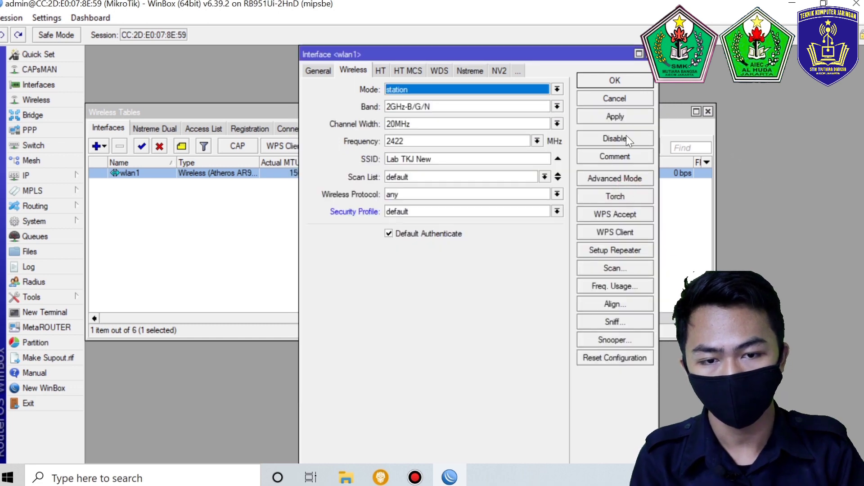
left_click(615, 116)
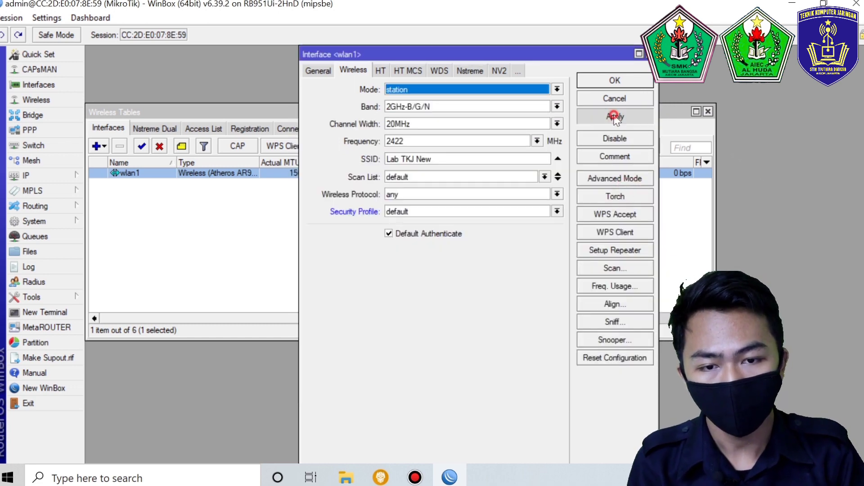
left_click(612, 81)
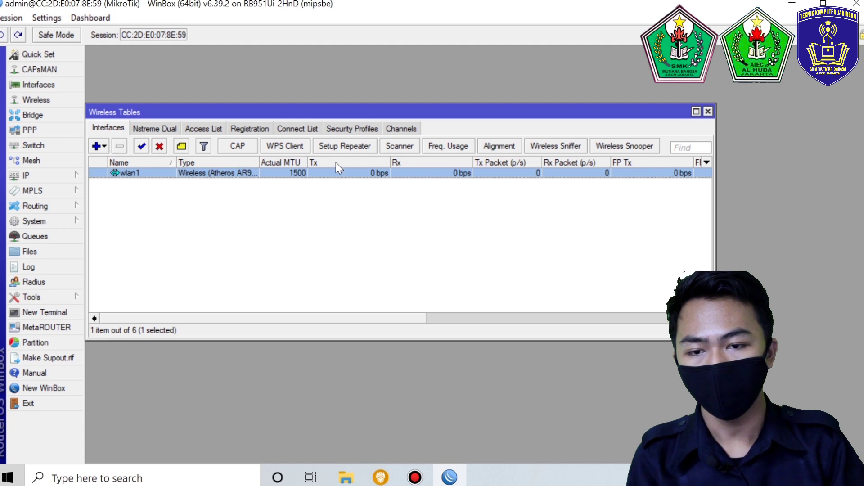
Step: Add a new wireless security profile, entering the WPA and WPA2 pre-shared keys and keeping the other defaults
left_click(344, 128)
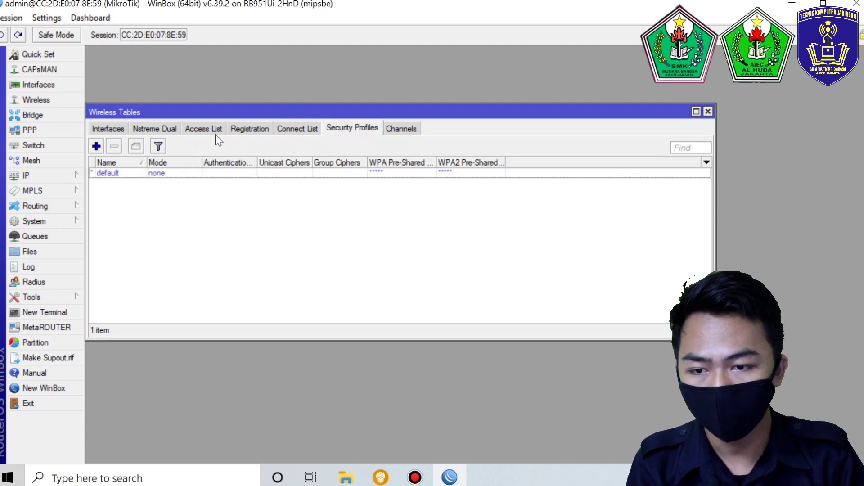
left_click(96, 145)
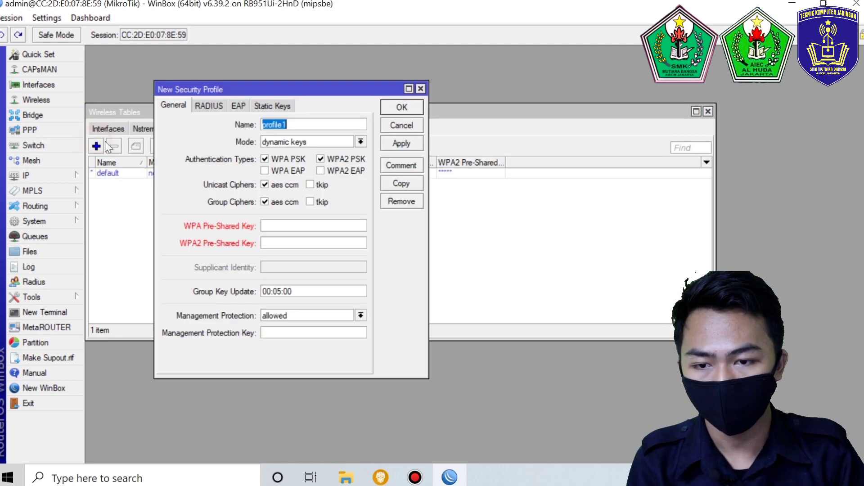
left_click(287, 225)
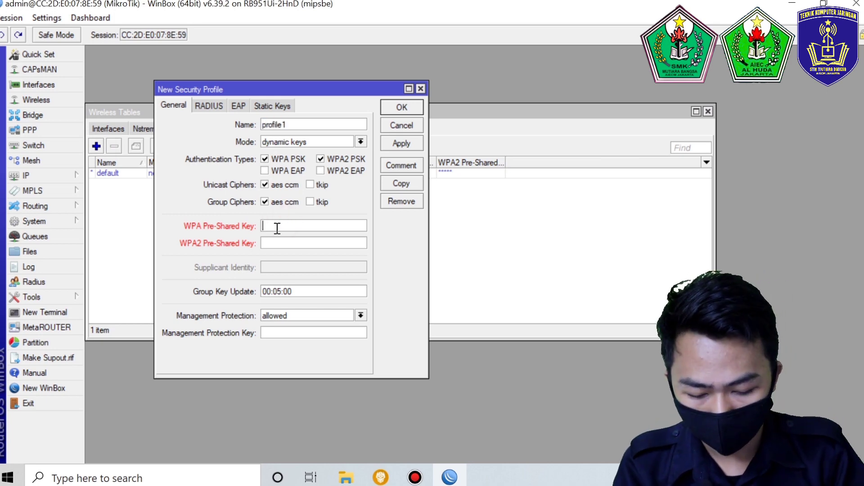
type("****")
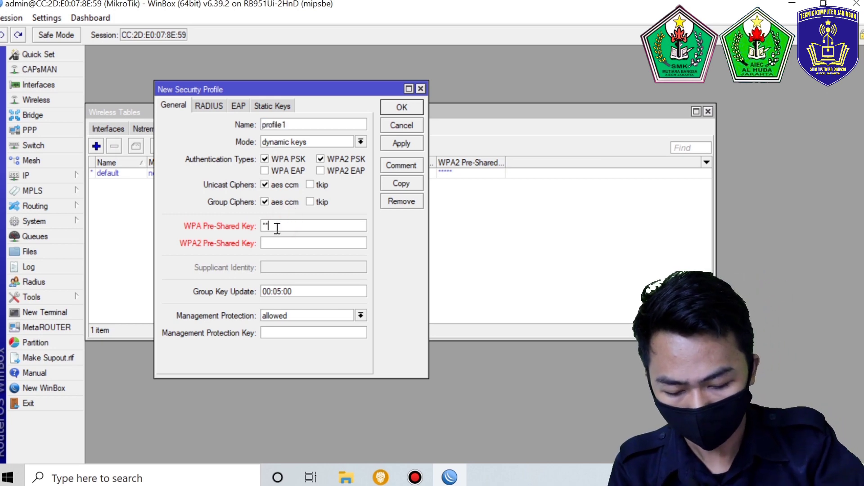
type("****")
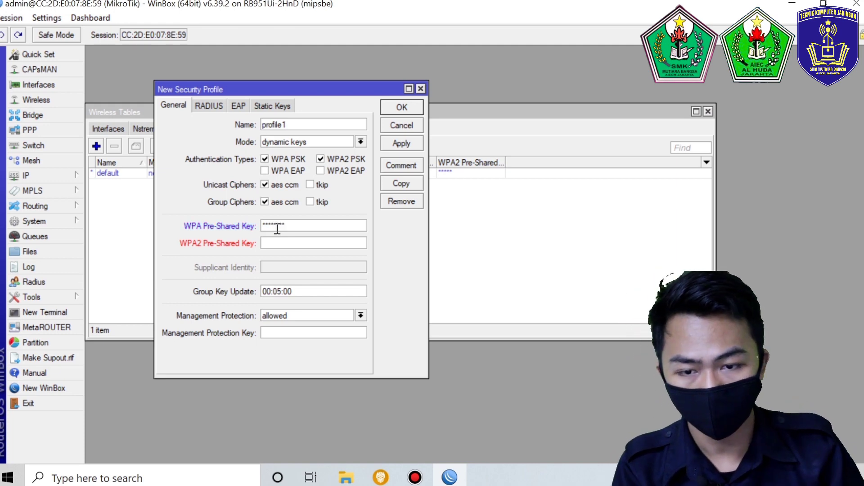
left_click(277, 242)
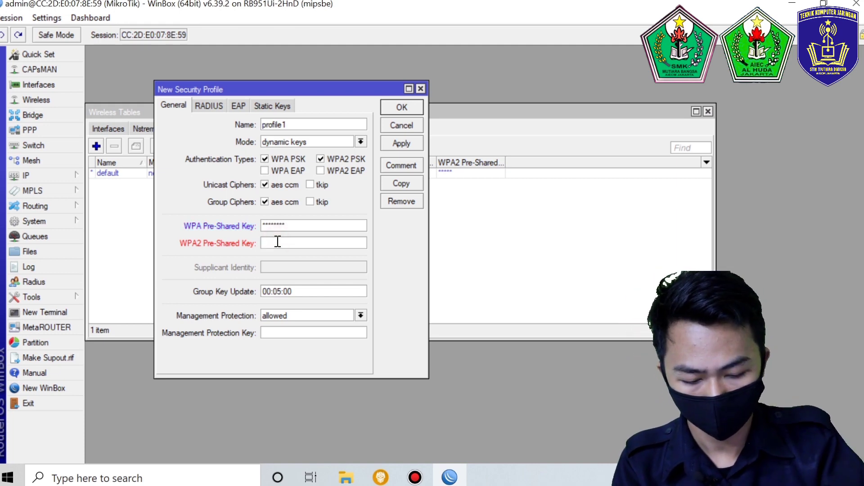
type("********")
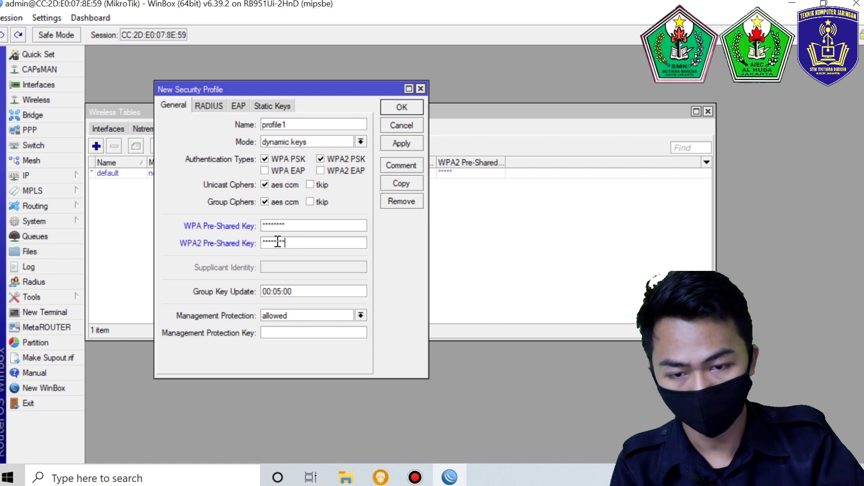
left_click(407, 144)
left_click(410, 108)
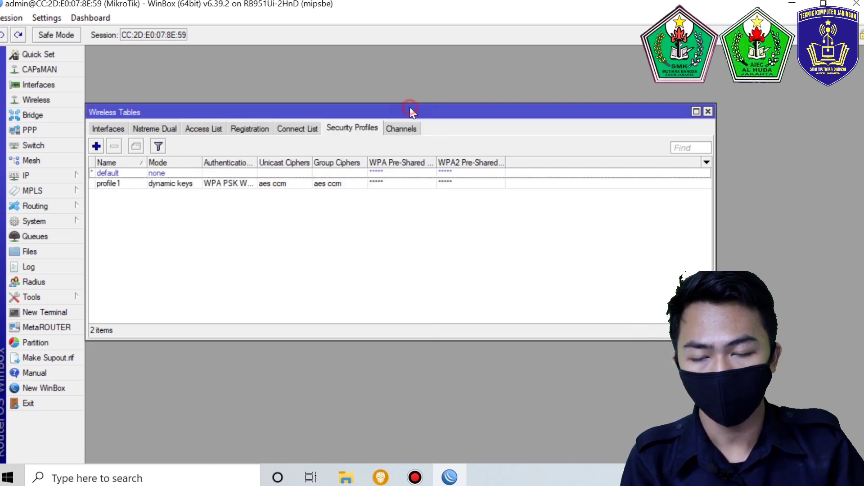
Step: Assign the security profile profile1 to the wlan1 wireless interface and apply the change
left_click(112, 129)
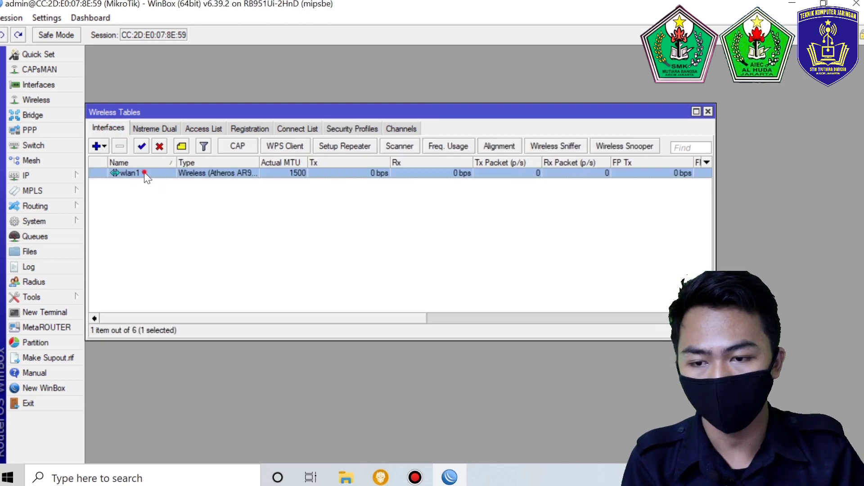
double_click(143, 174)
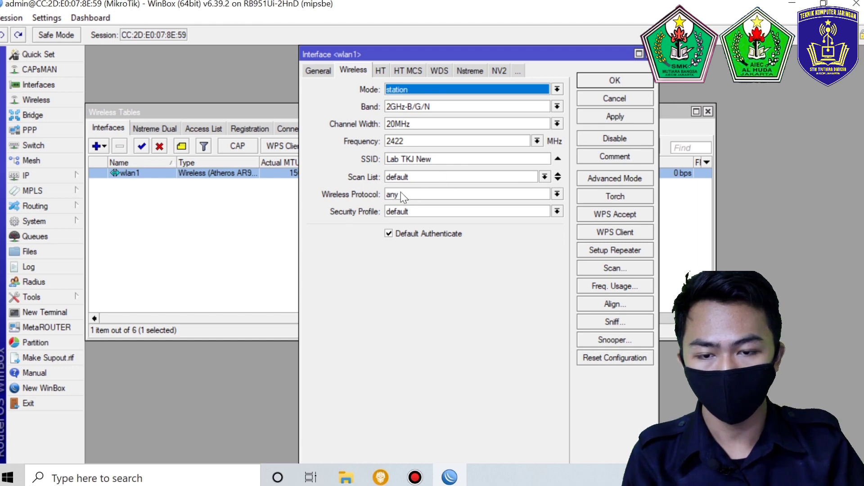
left_click(445, 216)
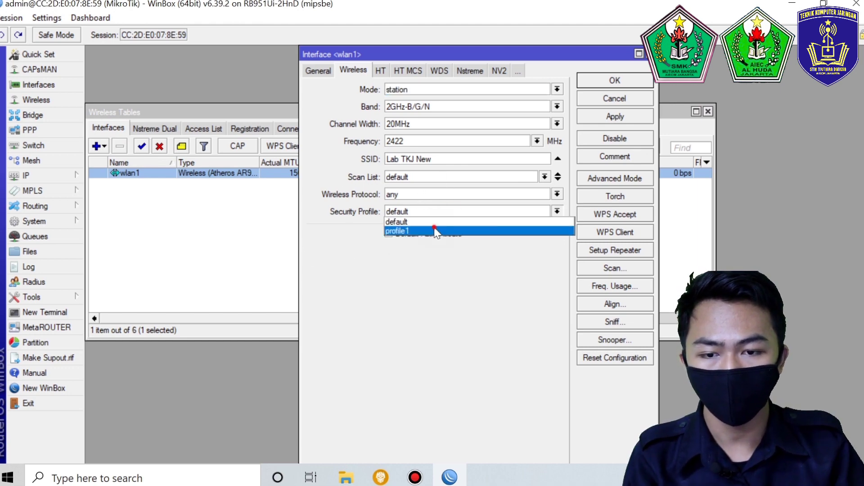
left_click(435, 228)
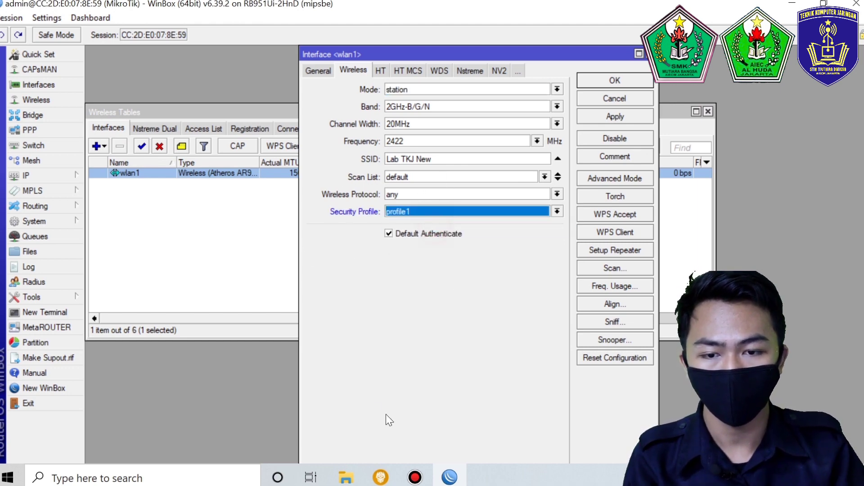
left_click(607, 116)
left_click(612, 82)
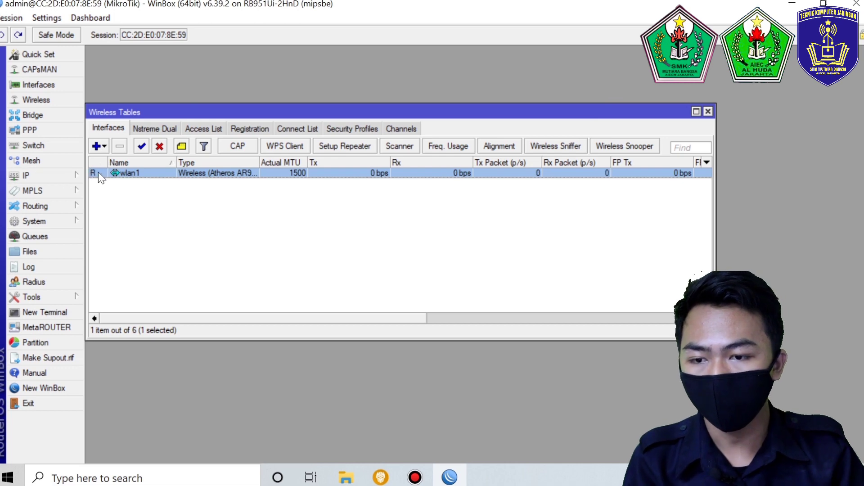
Step: Add the IP address 192.168.10.1/24 on interface ether2
left_click(50, 176)
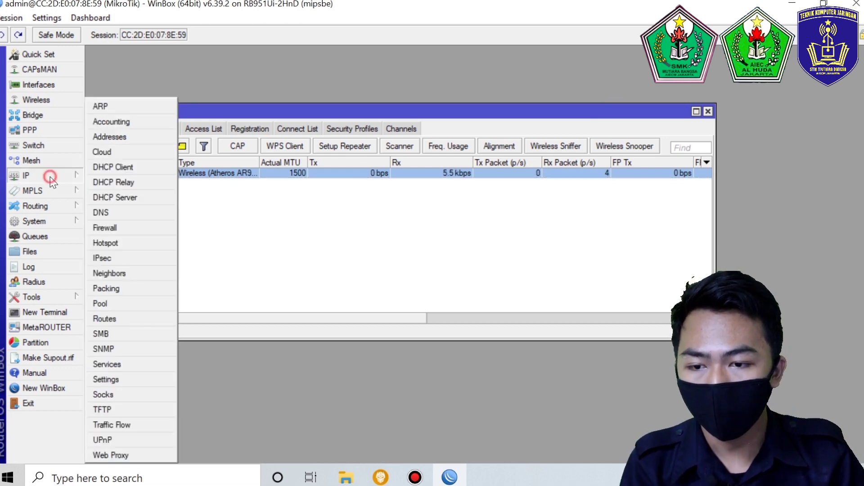
left_click(126, 141)
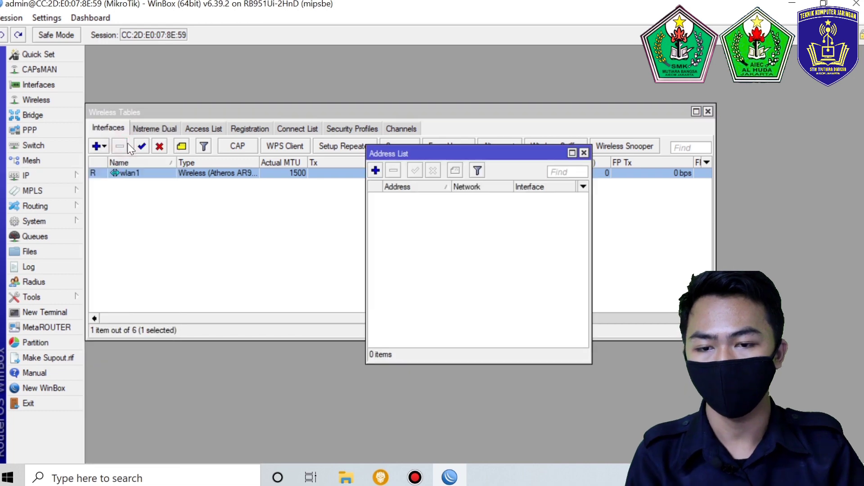
left_click(375, 171)
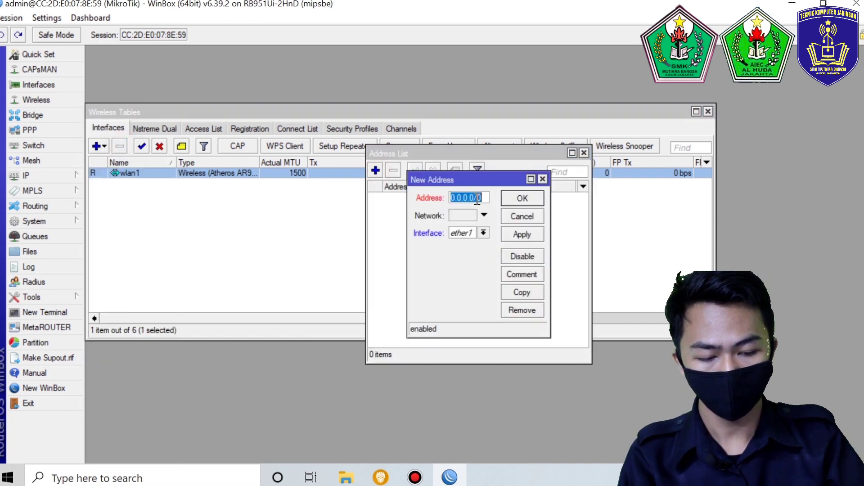
key("BackSpace")
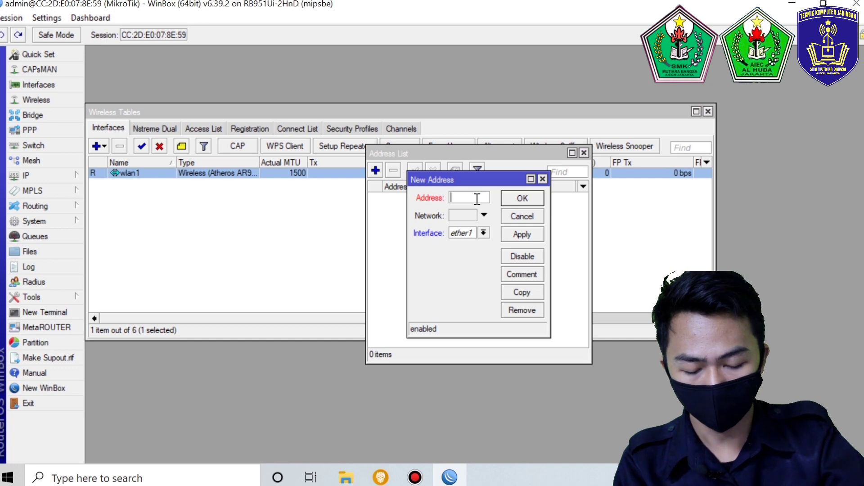
type("192.168")
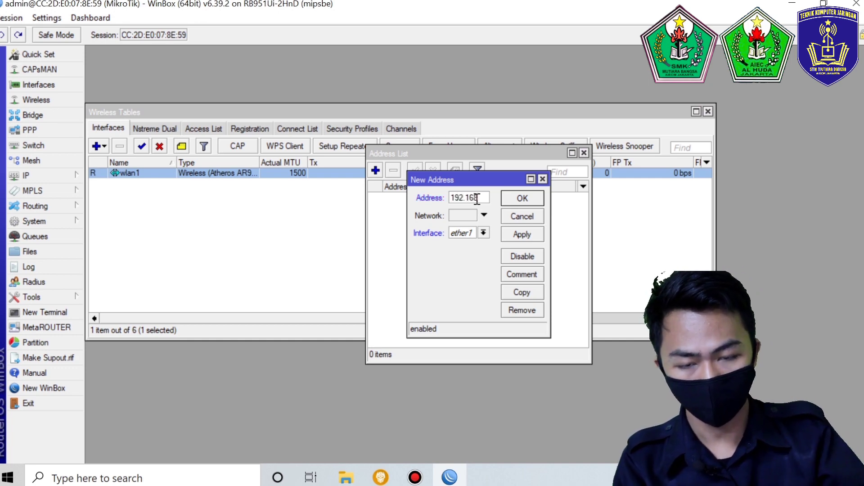
type(".10.")
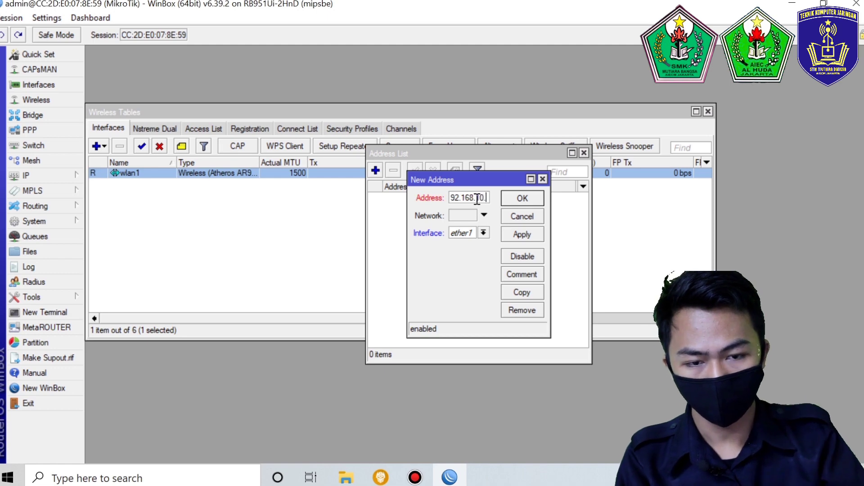
type("1/")
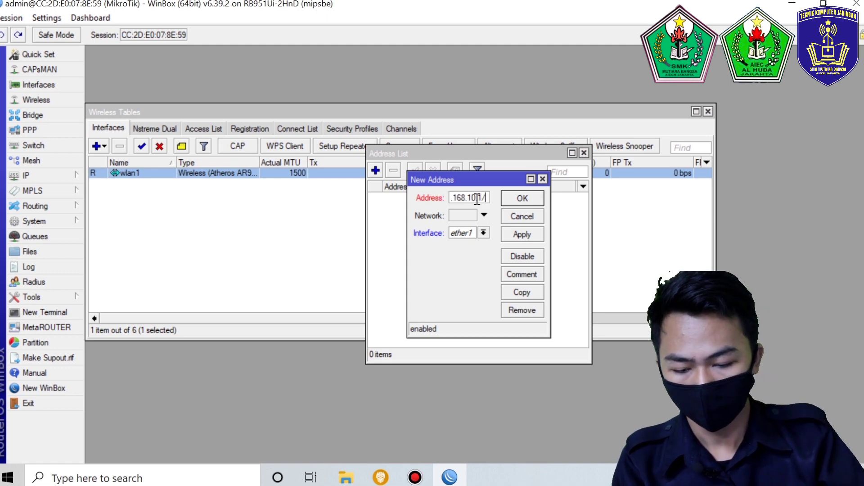
type("24")
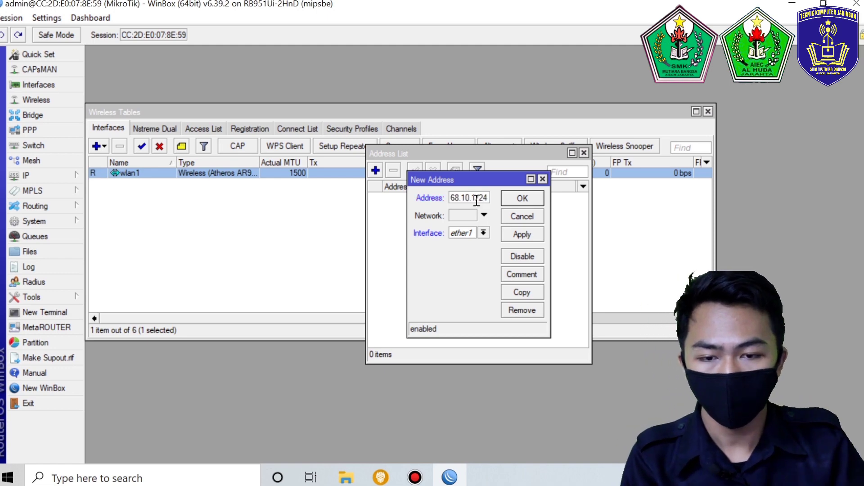
left_click(483, 233)
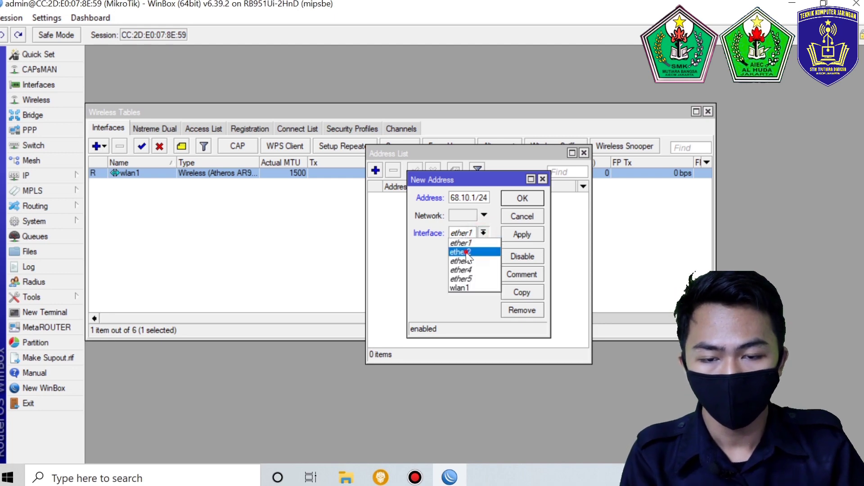
left_click(466, 252)
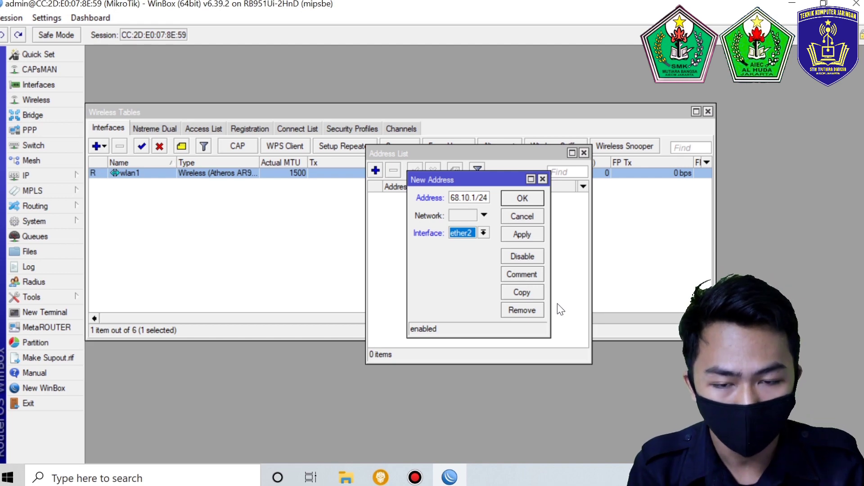
left_click(521, 237)
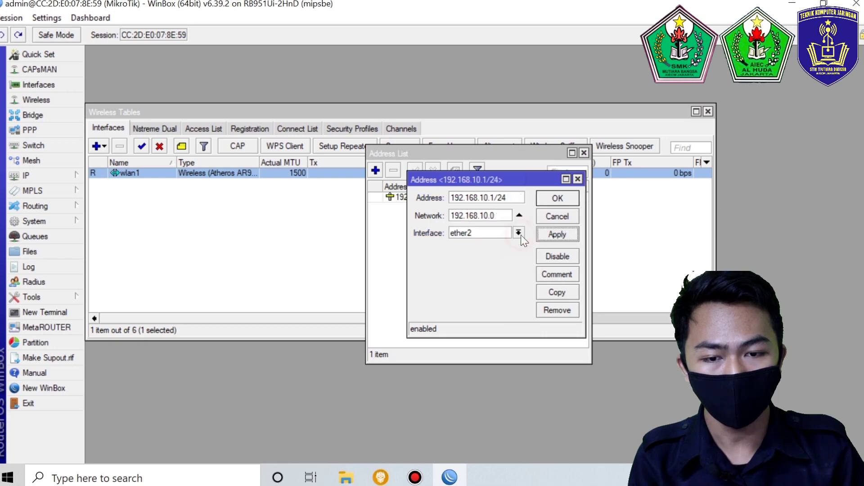
left_click(570, 198)
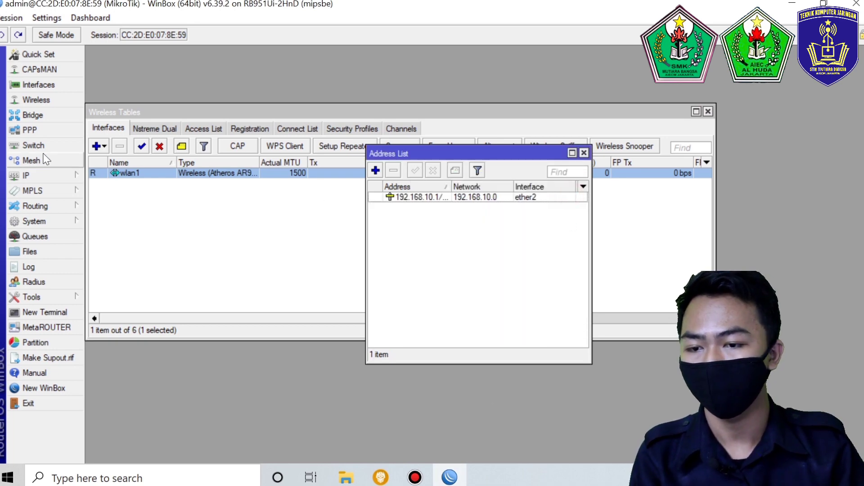
Step: Add a DHCP client on interface wlan1 with the default peer DNS, peer NTP and default route options, and close the client and address lists
left_click(46, 175)
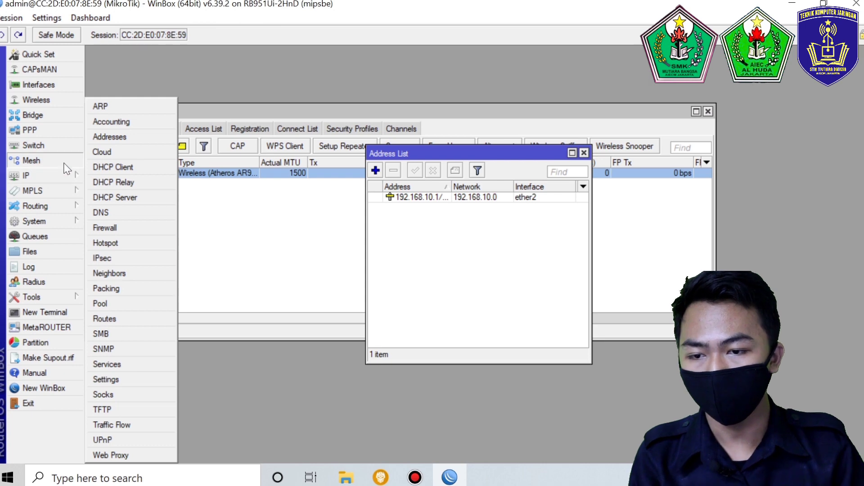
left_click(71, 178)
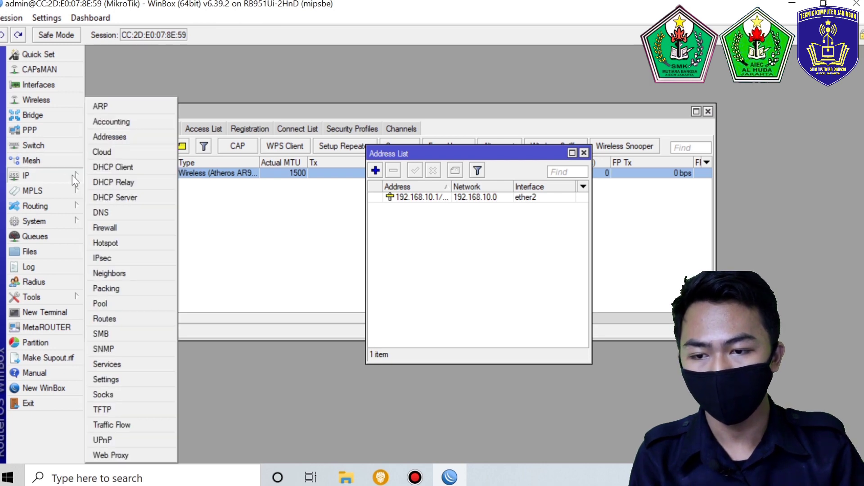
left_click(104, 169)
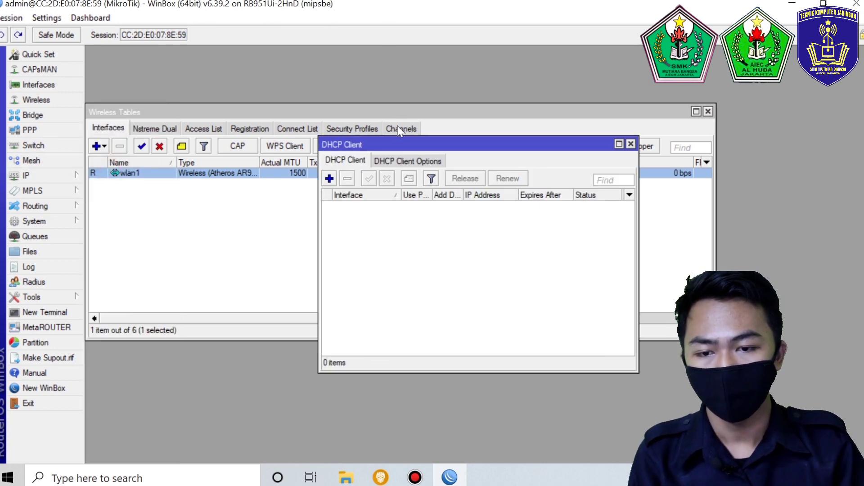
left_click(328, 179)
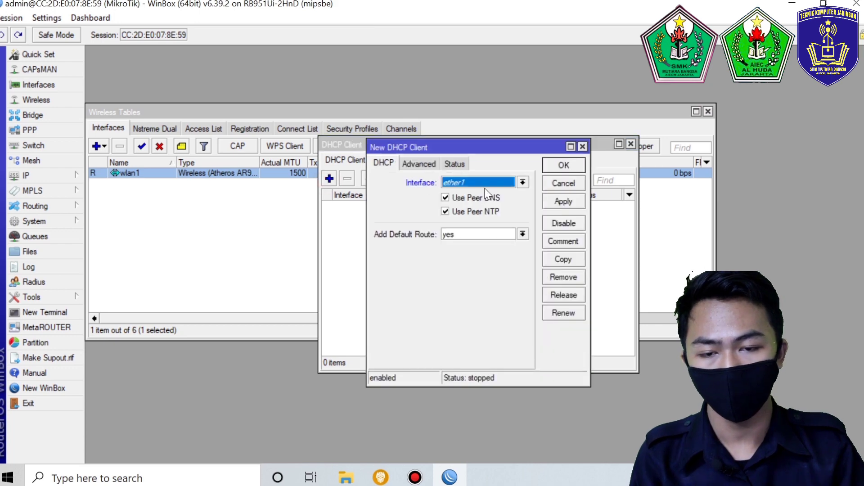
left_click(485, 182)
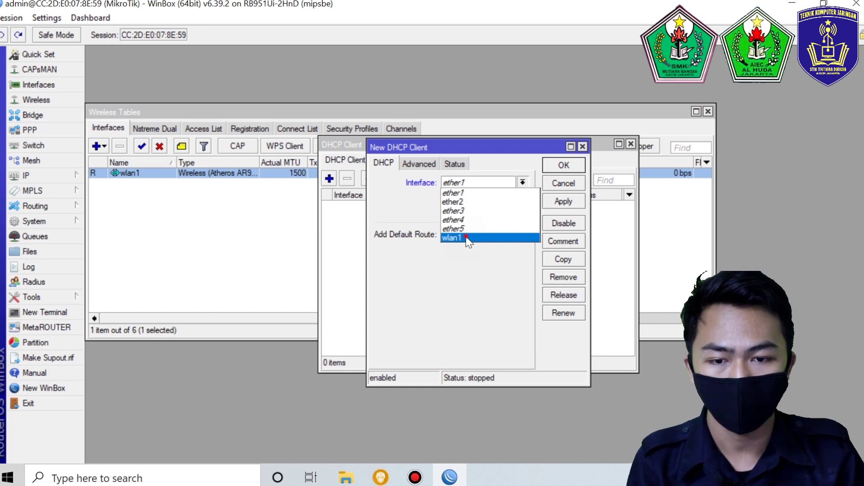
left_click(468, 239)
left_click(563, 202)
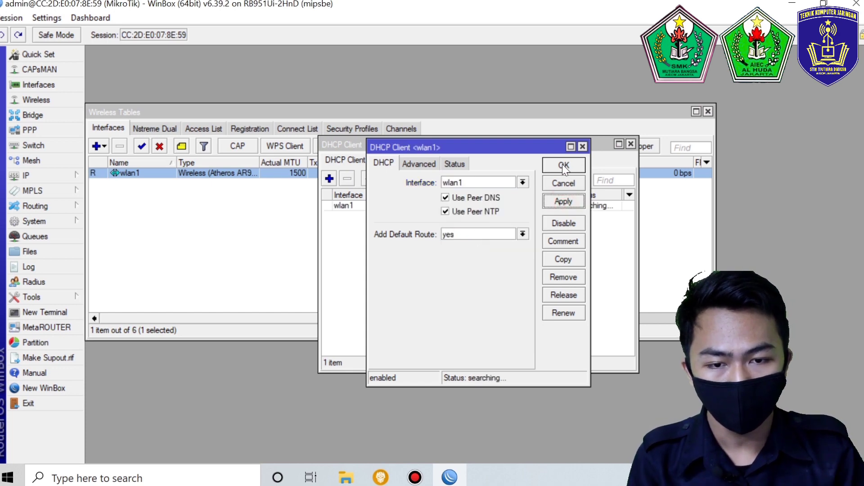
left_click(563, 167)
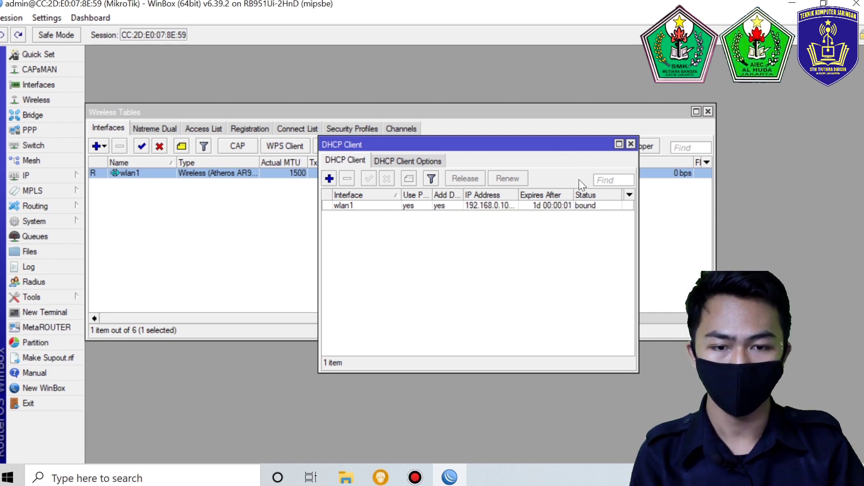
left_click(631, 145)
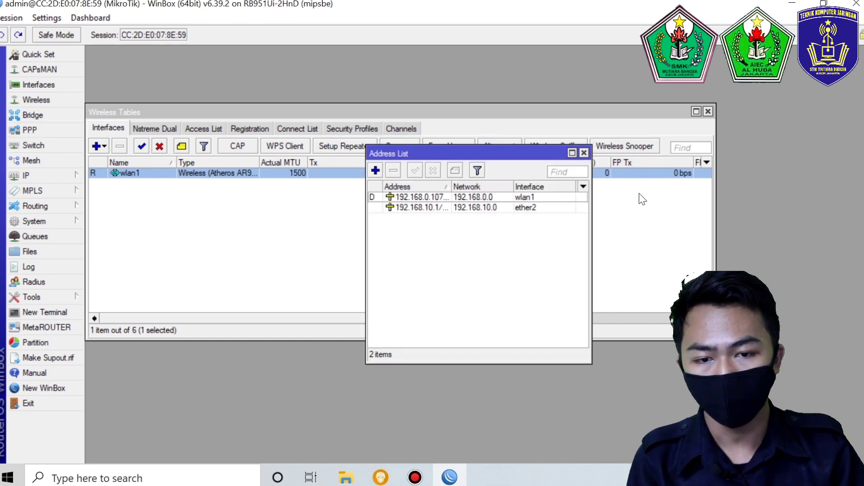
left_click(583, 153)
Step: Start the DHCP server setup on ether2, accepting address space 192.168.10.0/24 and gateway 192.168.10.1
left_click(41, 177)
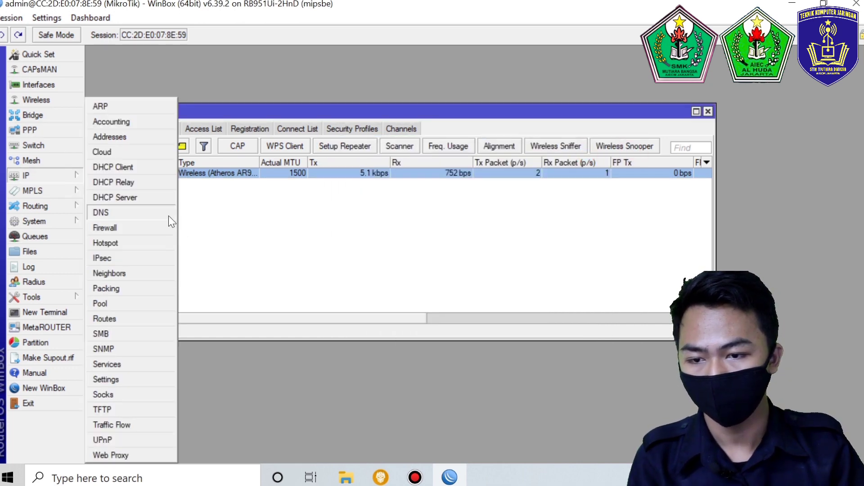
left_click(159, 199)
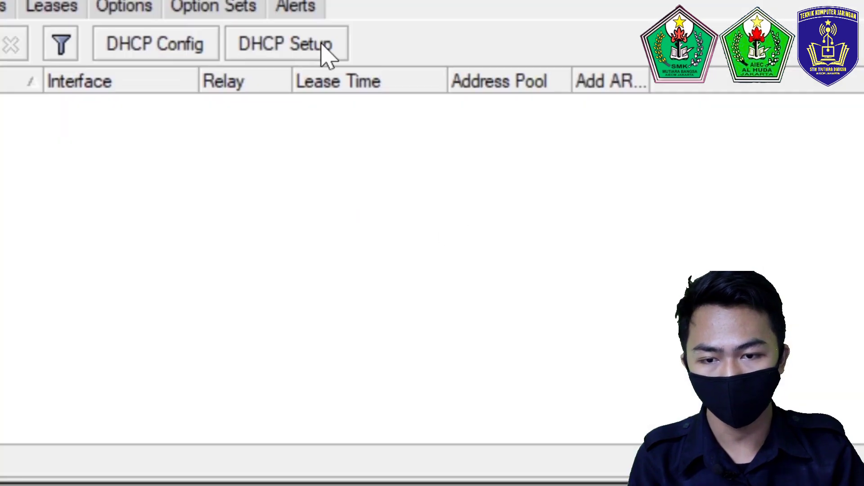
left_click(321, 44)
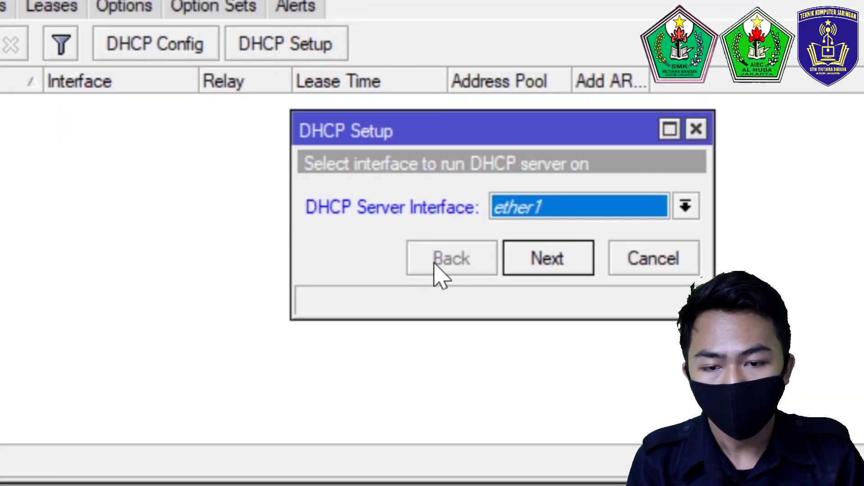
left_click(608, 211)
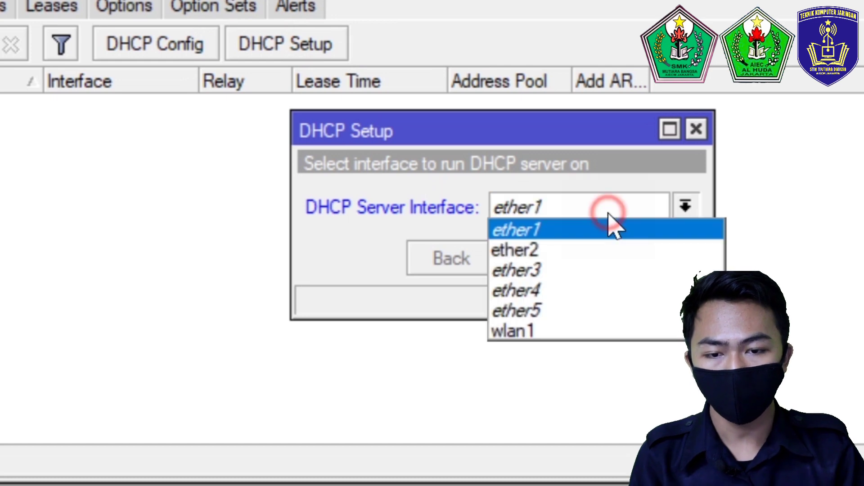
left_click(565, 249)
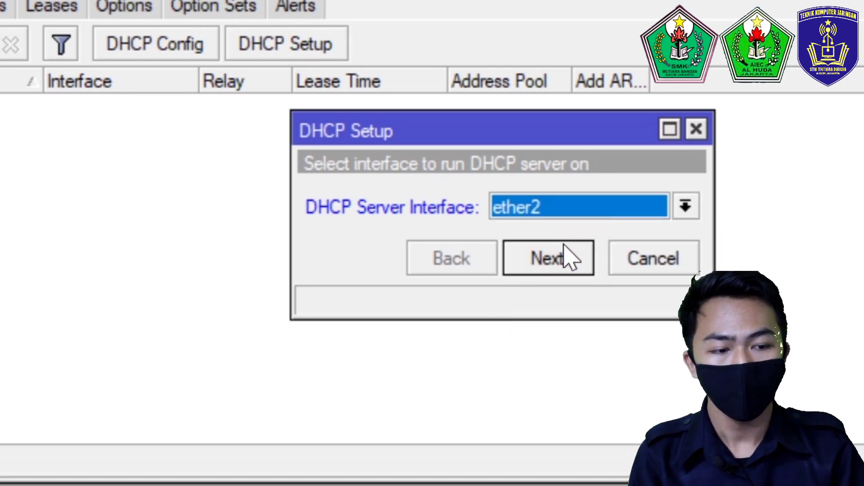
left_click(550, 264)
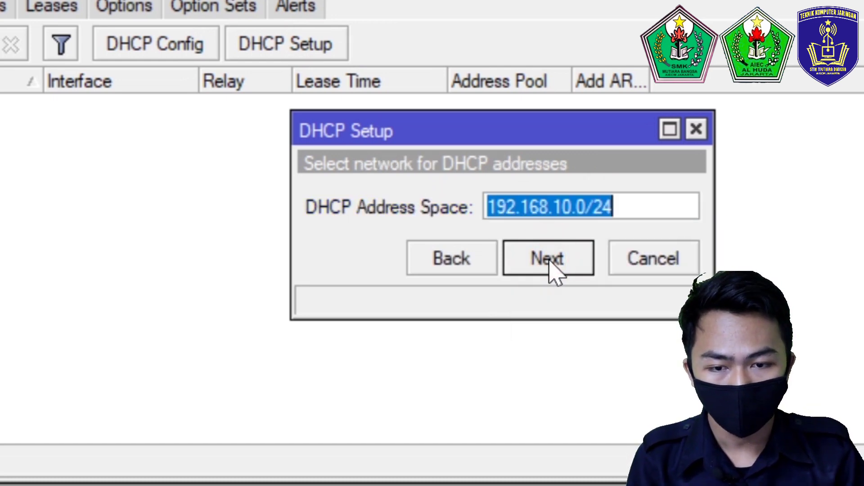
left_click(549, 260)
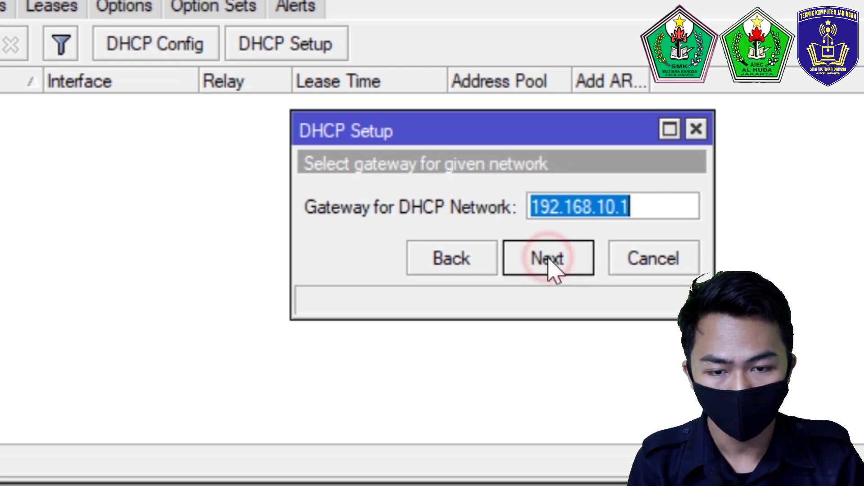
left_click(553, 268)
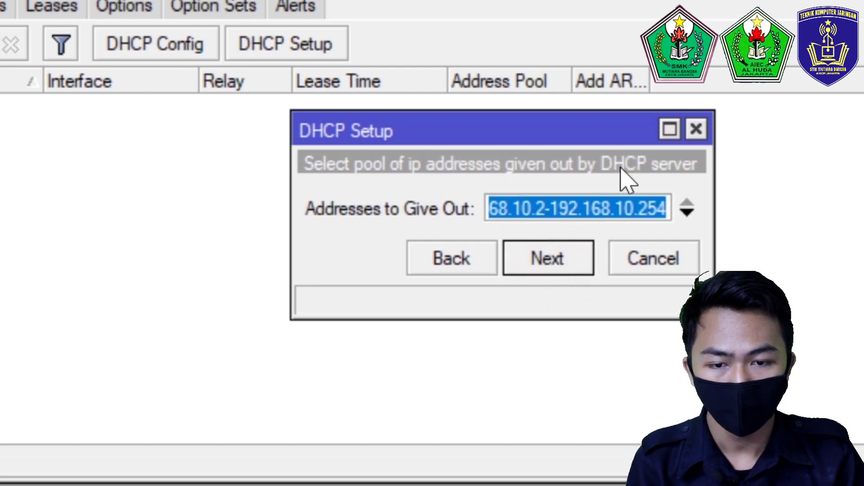
Step: Set the end of the DHCP address pool to 192.168.10.100 and complete the setup with the default DNS servers and lease time
left_click(592, 212)
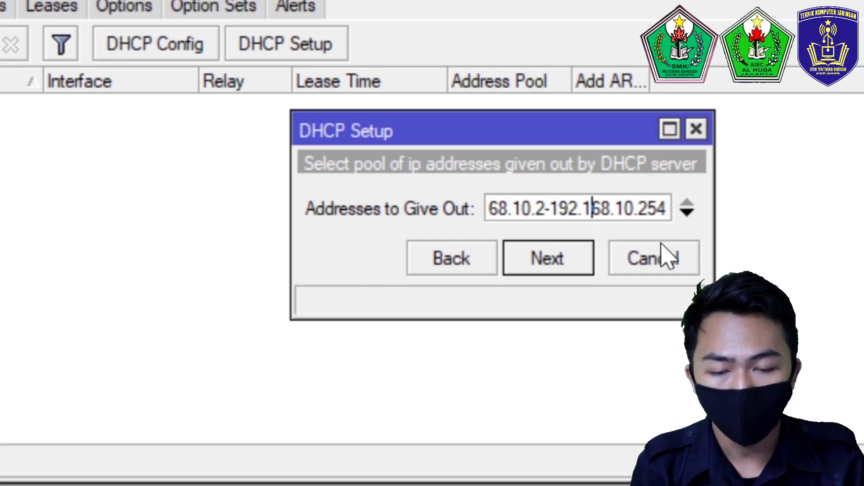
left_click(671, 210)
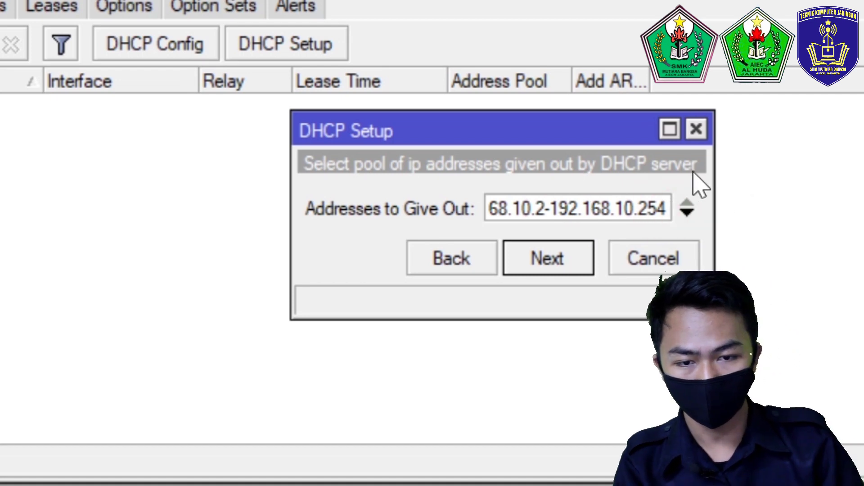
left_click(652, 198)
key("Delete")
key("Delete")
key("BackSpace")
type("100")
left_click(534, 270)
left_click(562, 268)
left_click(560, 266)
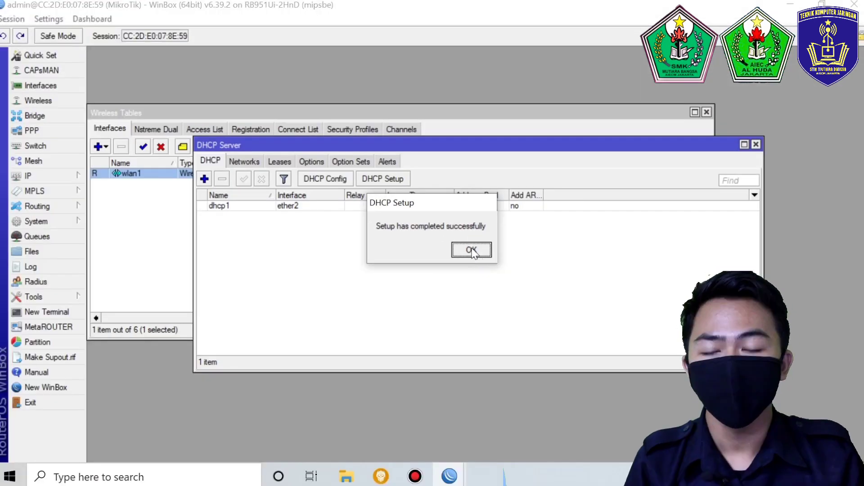
left_click(486, 205)
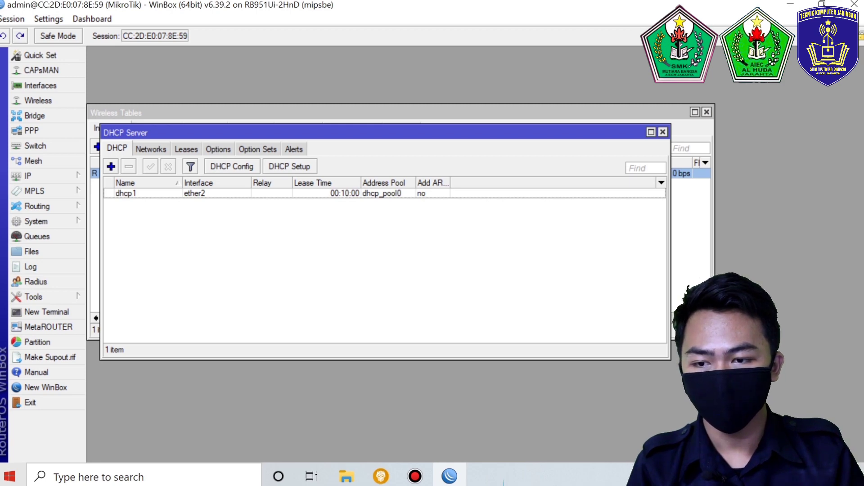
Step: Add a firewall NAT rule with chain srcnat and action masquerade, applying and saving it
left_click(32, 174)
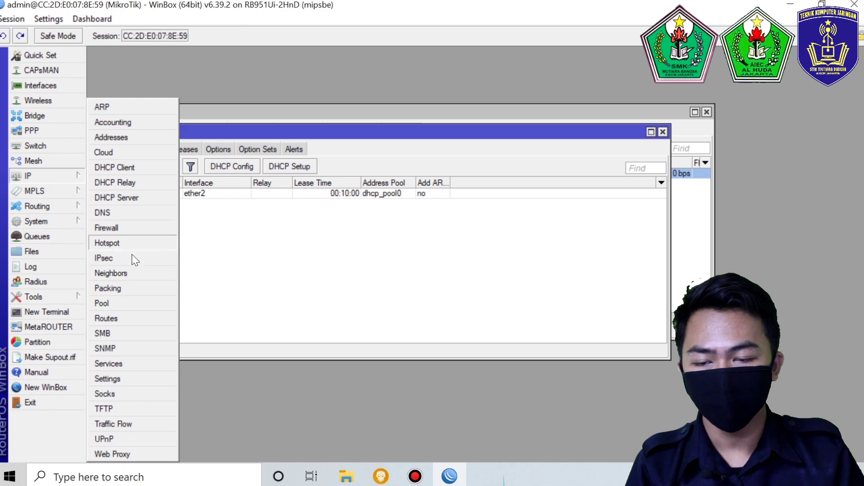
left_click(125, 229)
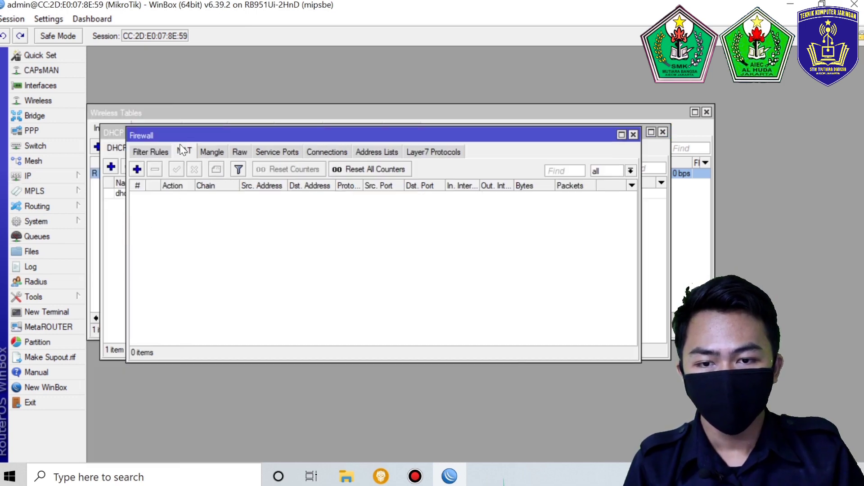
left_click(137, 169)
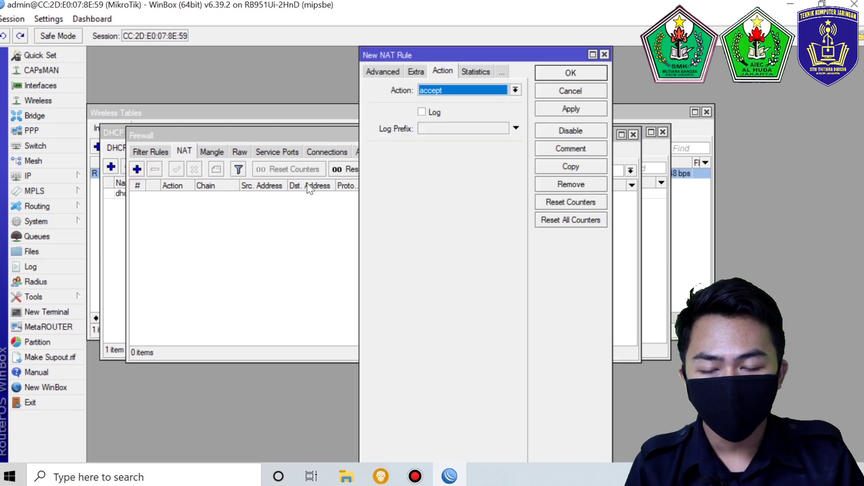
left_click(382, 72)
left_click(379, 71)
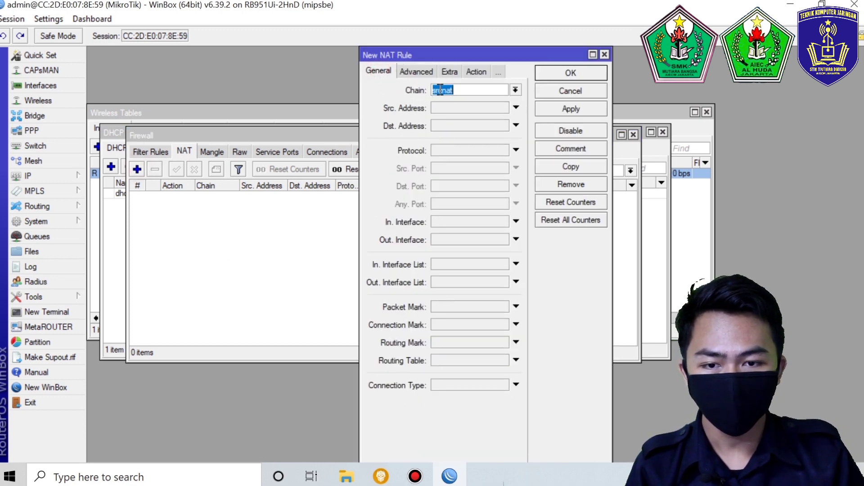
left_click(450, 70)
left_click(451, 71)
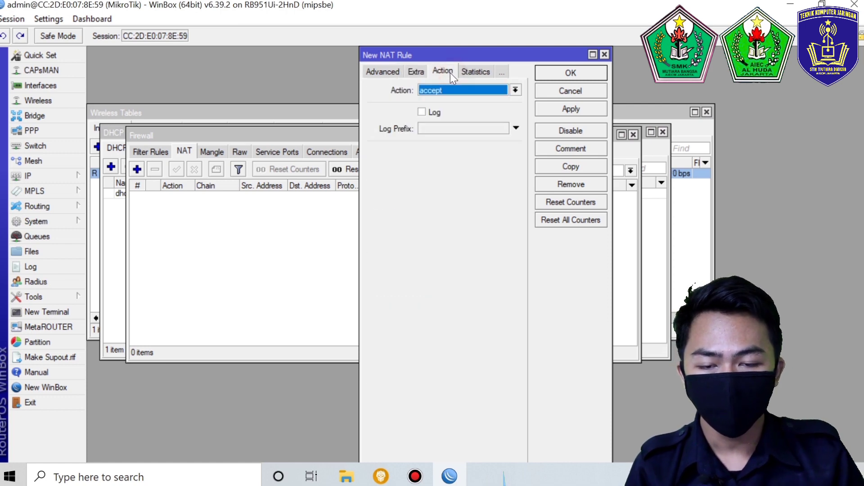
left_click(452, 89)
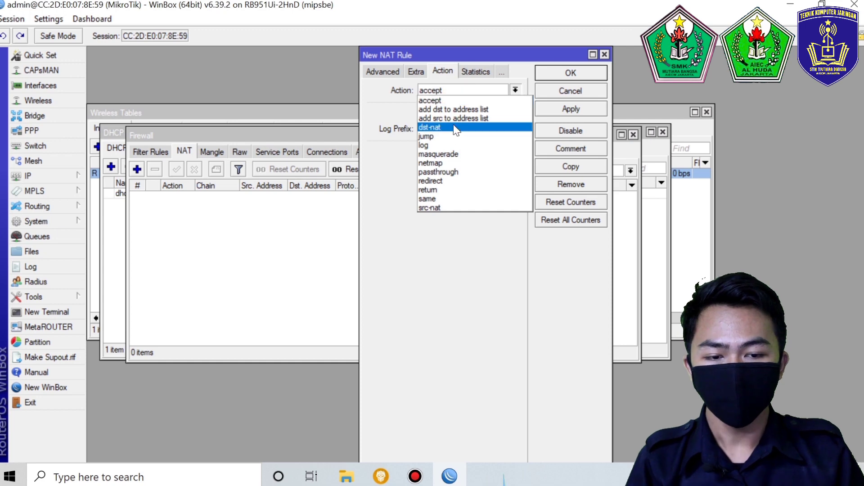
left_click(454, 155)
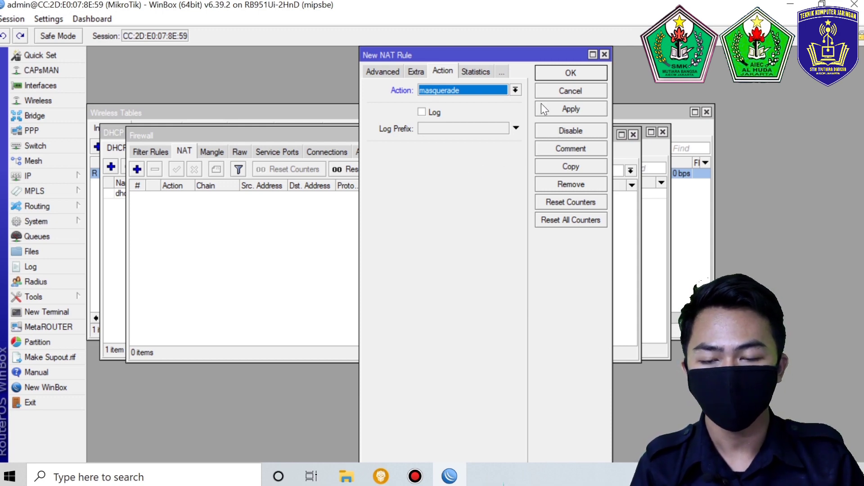
left_click(549, 115)
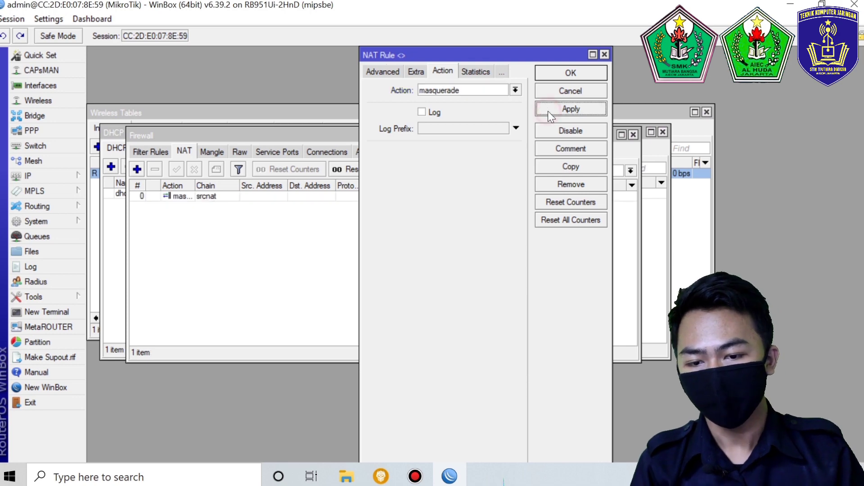
left_click(572, 74)
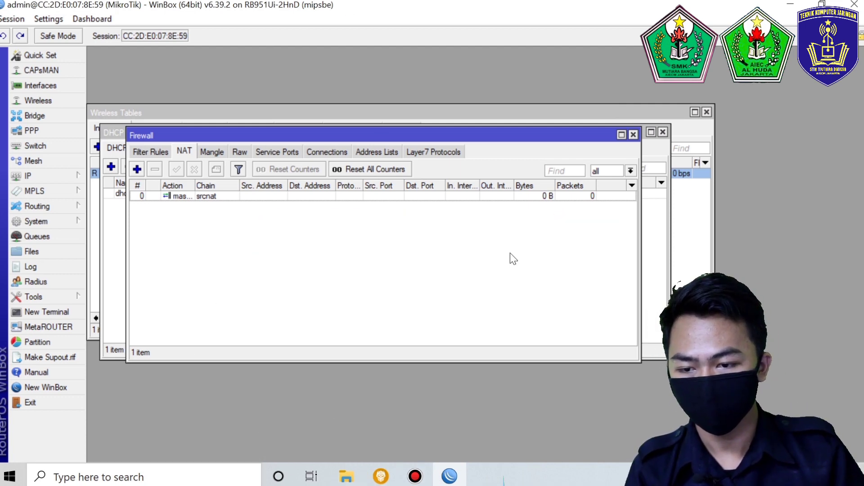
Step: Open a Windows Command Prompt by running cmd
key("super+r")
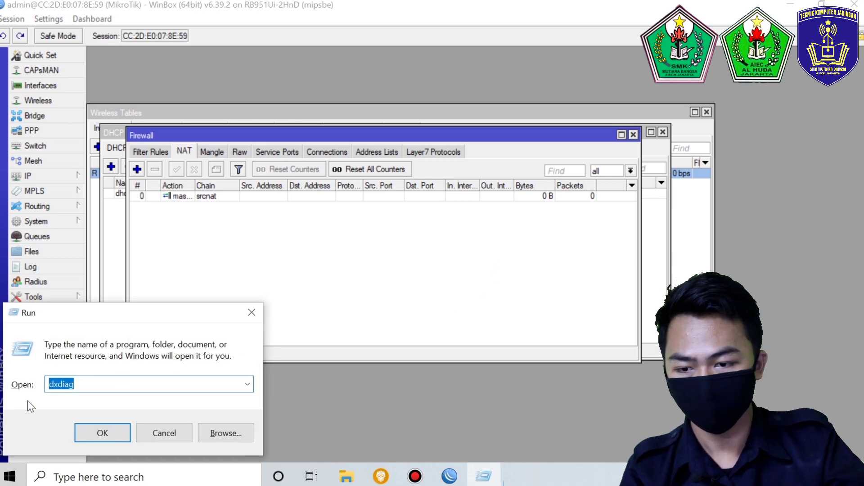
left_click(96, 388)
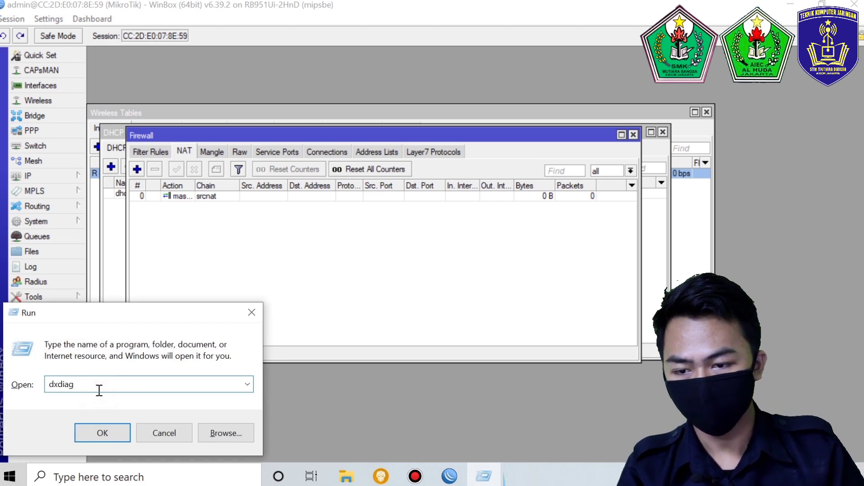
key("BackSpace")
key("BackSpace")
key("BackSpace")
key("BackSpace")
key("BackSpace")
key("BackSpace")
type("cmd")
left_click(103, 433)
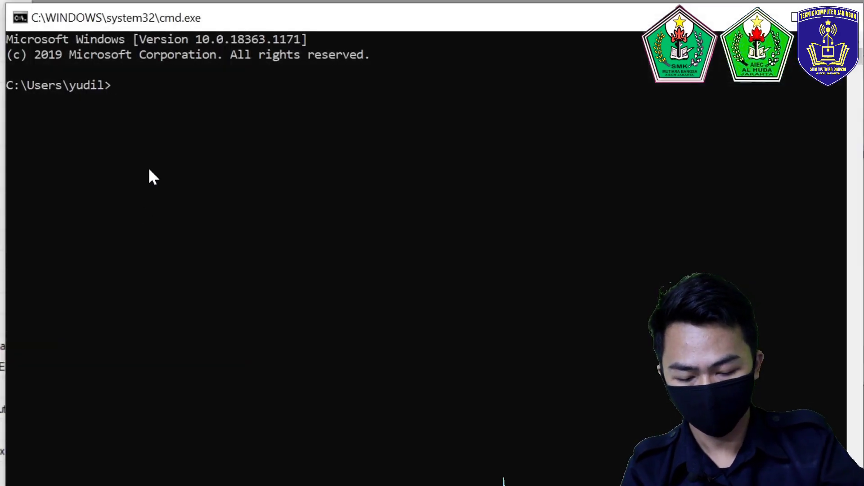
Step: Ping google.com to test the internet connection
type("pin")
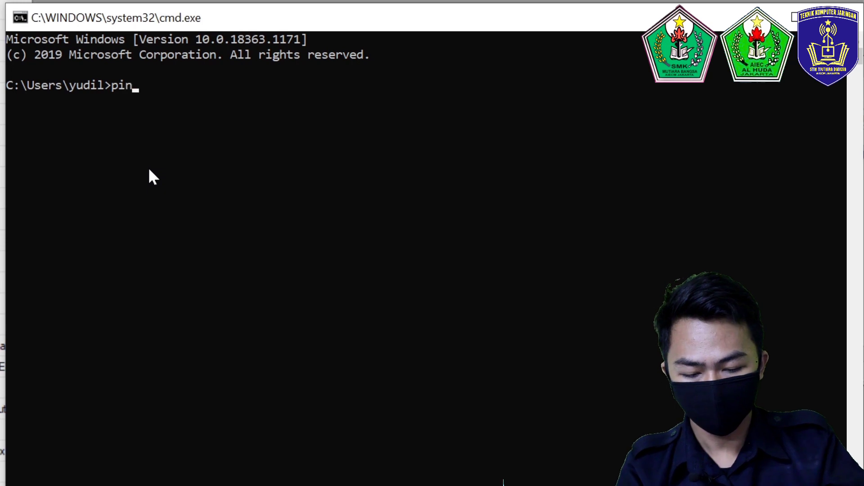
type("g goo")
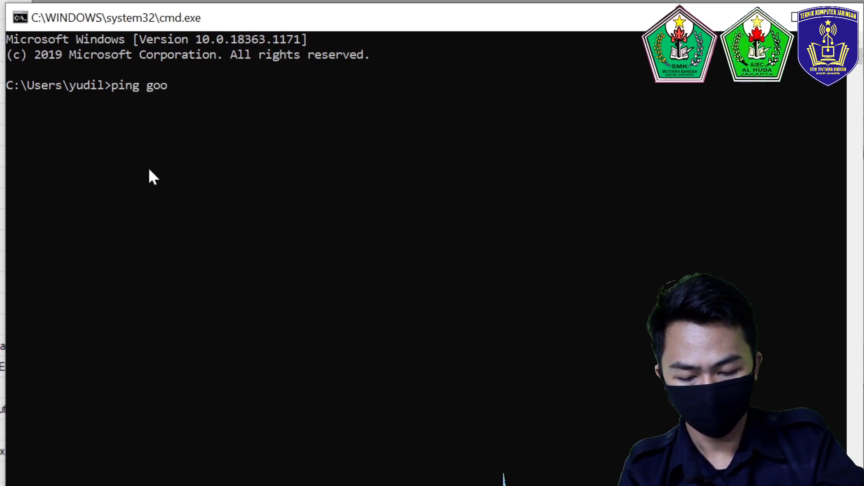
type("gle.com")
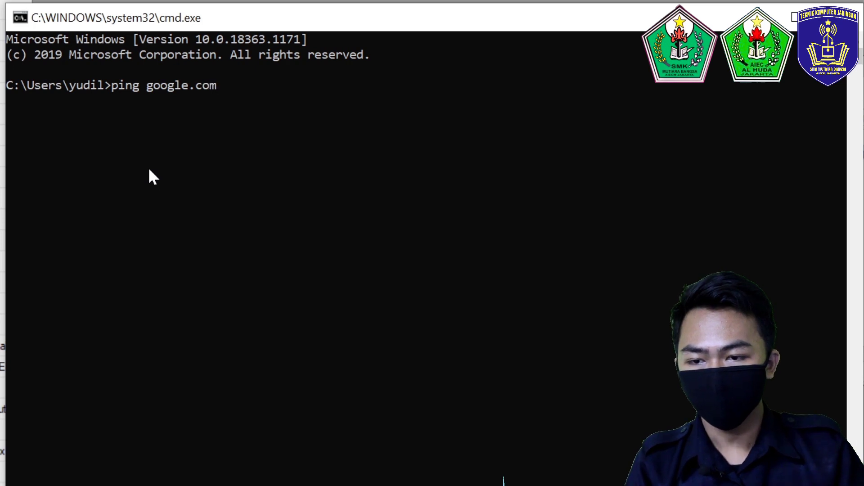
key("Return")
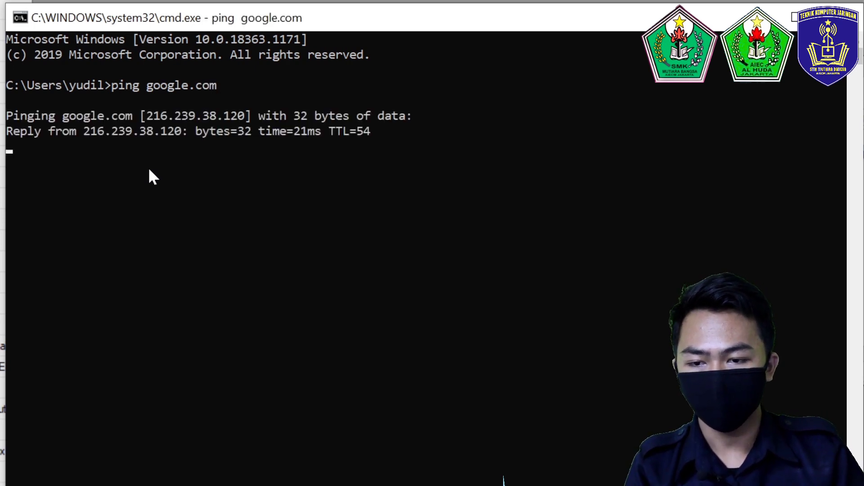